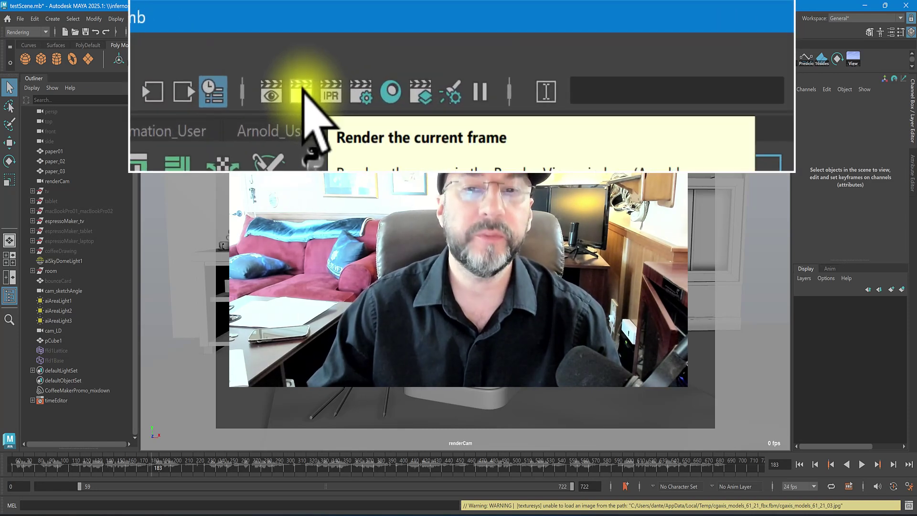
Render the current frame with Arnold and move the Arnold RenderView window clear of the Outliner
click(427, 31)
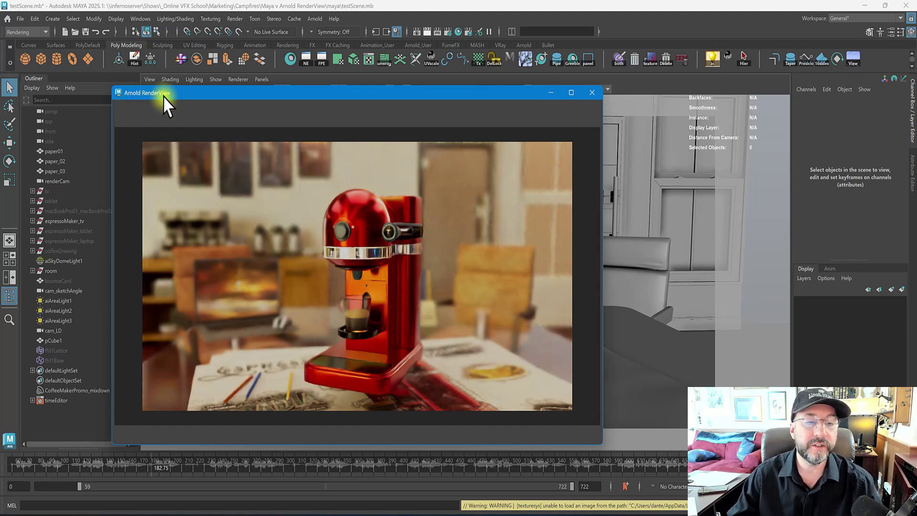
drag(163, 95, 139, 77)
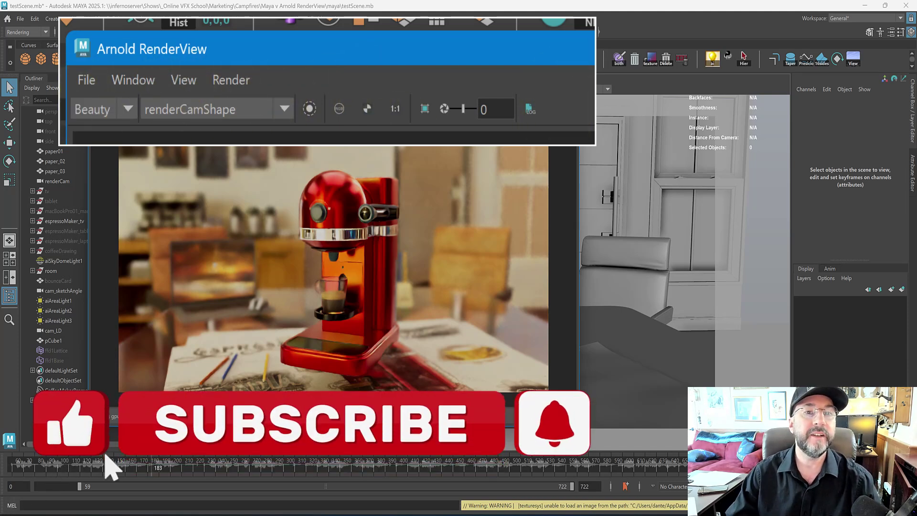
drag(296, 79, 518, 109)
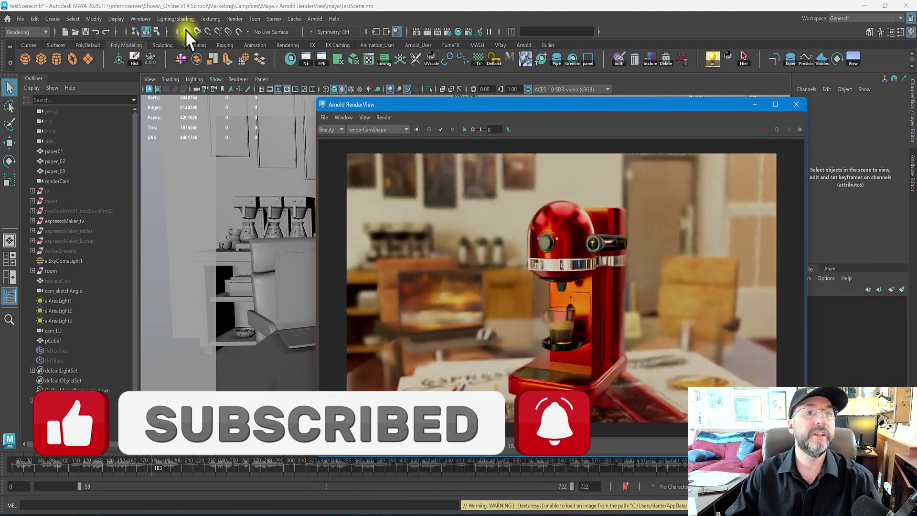
click(24, 31)
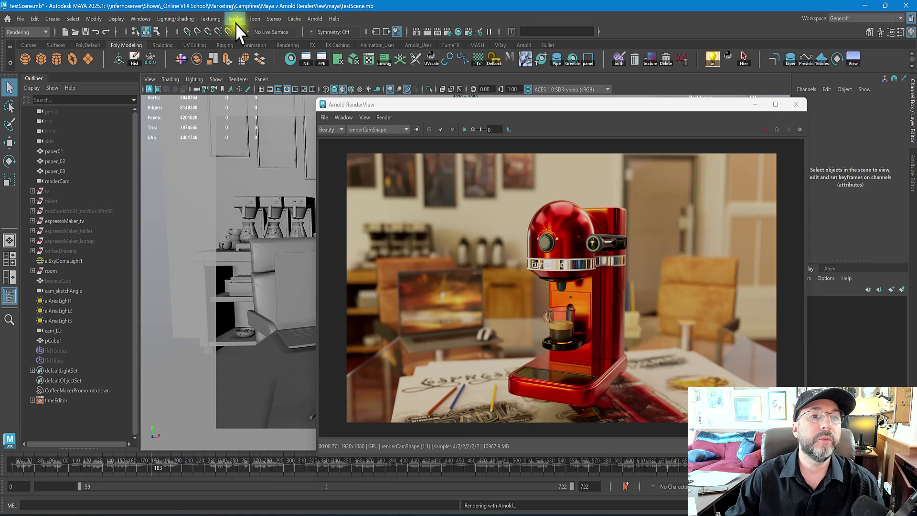
Check which options Arnold offers for Batch Render and close the options window
click(236, 20)
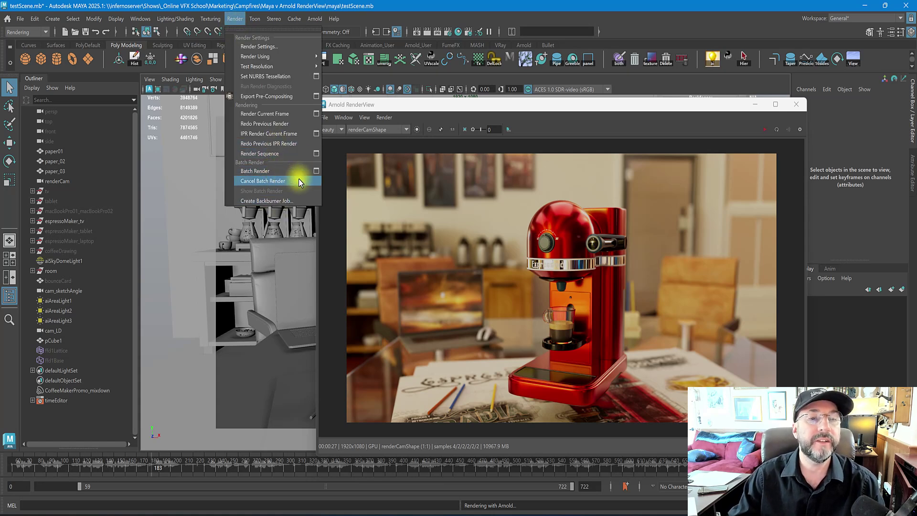
click(316, 170)
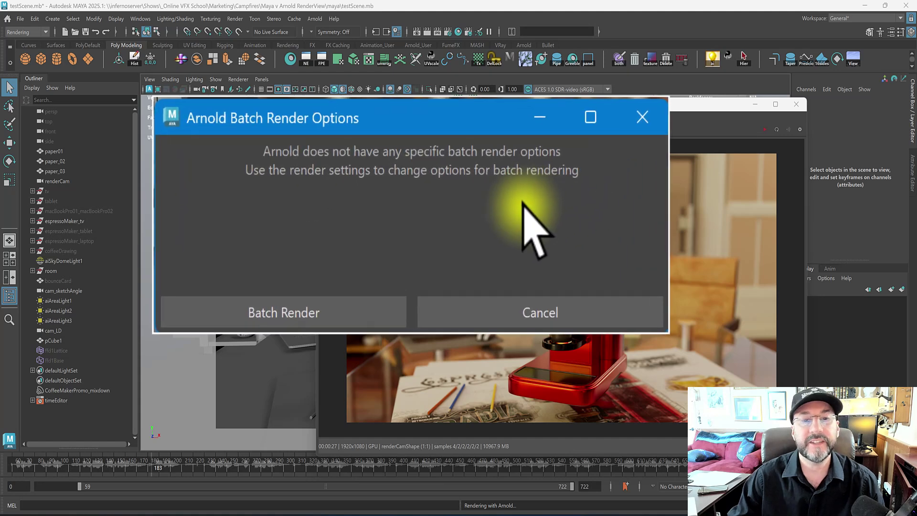
click(646, 108)
Open the Render Sequence options for renderCam and move the window clear of the rendered coffee machine
click(234, 19)
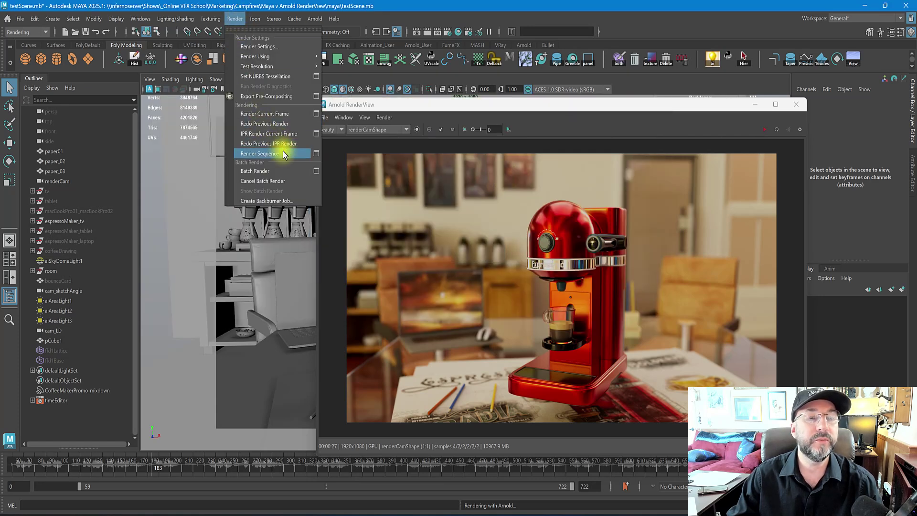
click(315, 154)
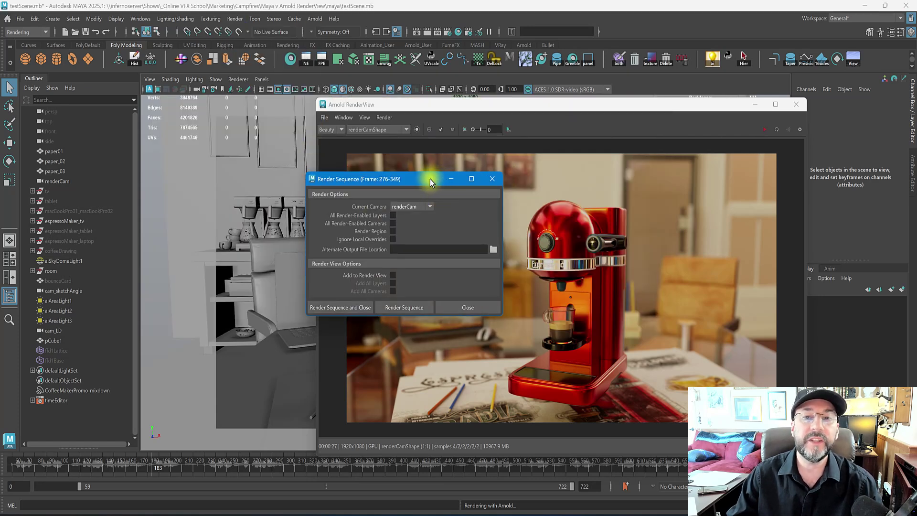
drag(430, 179, 814, 81)
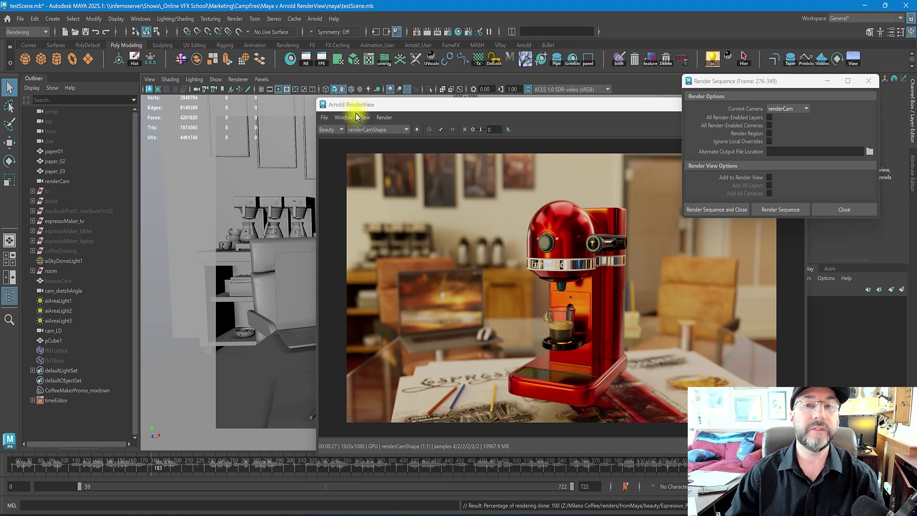
click(234, 19)
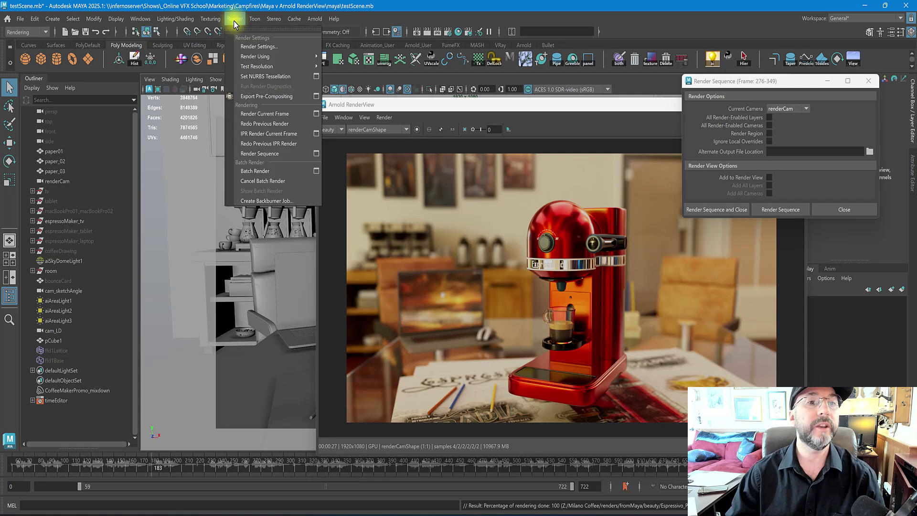
key(Escape)
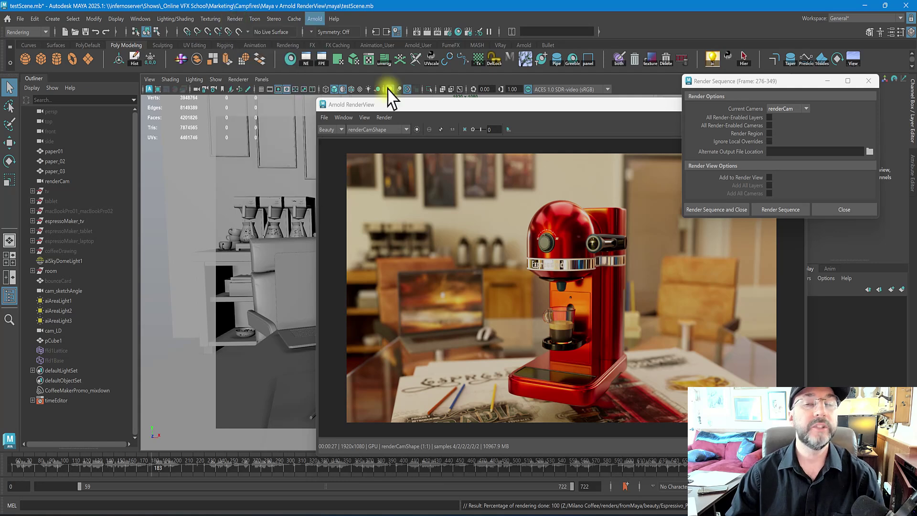
Open the Render View with the View shelf shortcut and examine that shortcut's Python command in the Shelf Editor
click(853, 58)
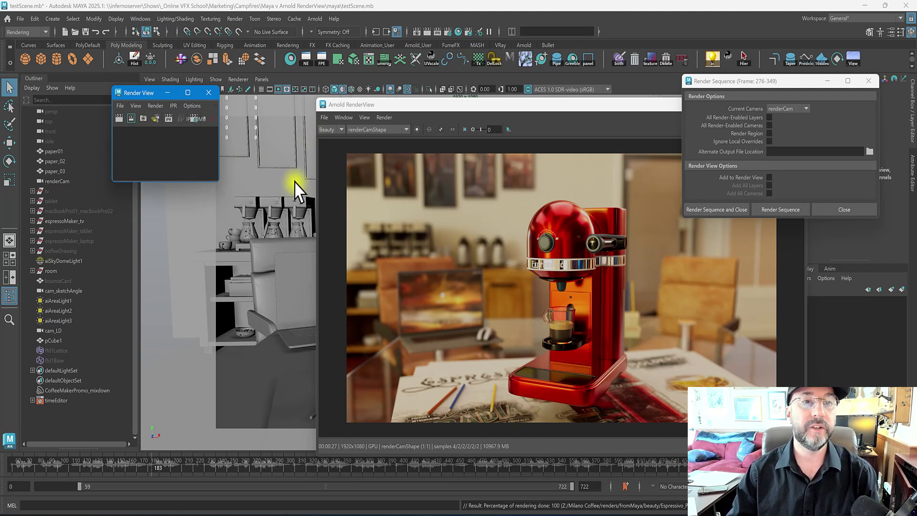
click(866, 84)
right_click(853, 58)
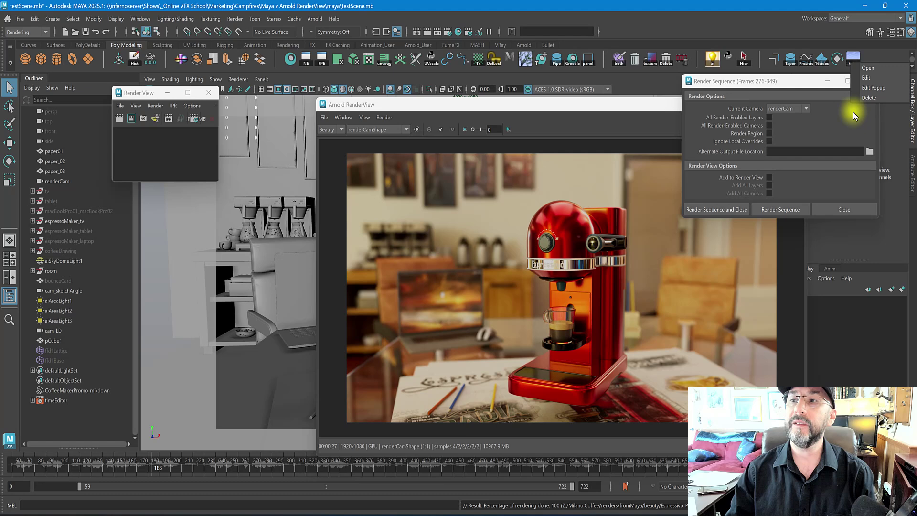
click(855, 102)
drag(375, 180, 189, 94)
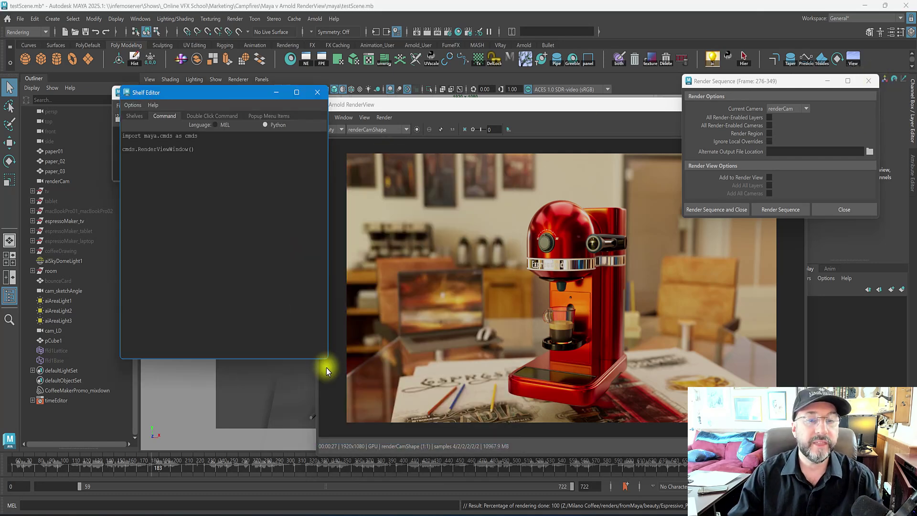
drag(323, 363, 655, 458)
ctrl+scroll(262, 231, up, 5)
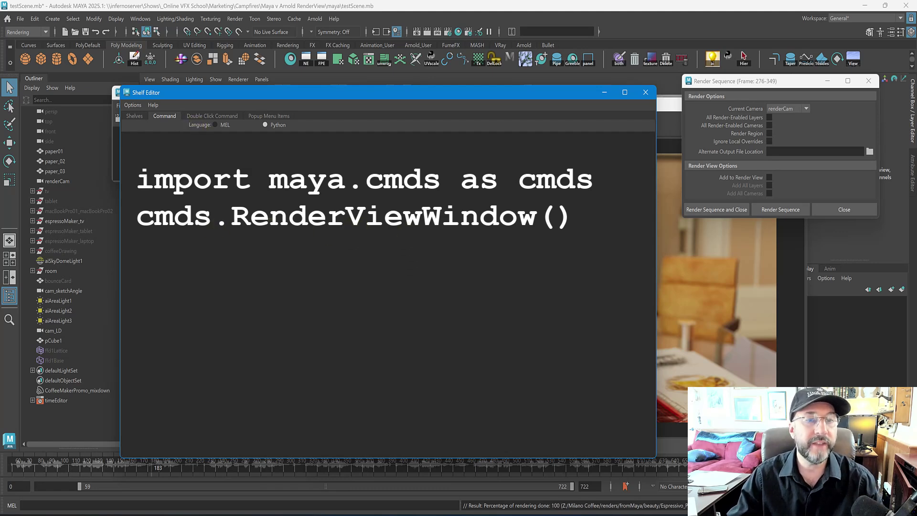
click(645, 93)
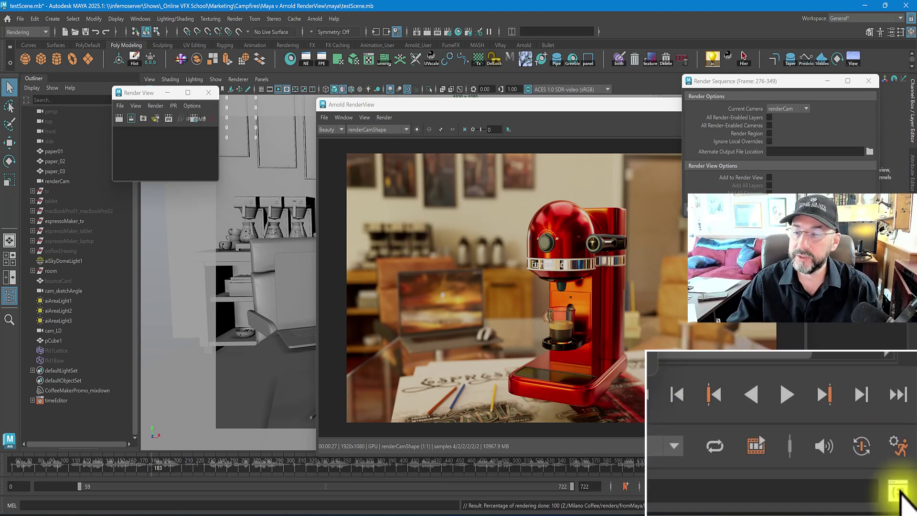
Add the Script Editor's Python code, import maya.cmds as cmds and cmds.RenderViewWindow(), to the Poly Modeling shelf and run it from there
click(908, 505)
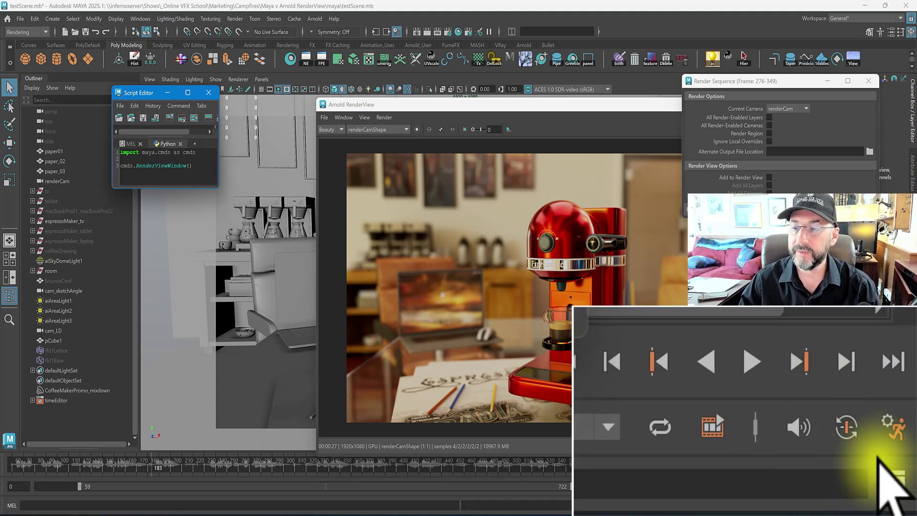
drag(220, 188, 629, 425)
ctrl+scroll(174, 314, up, 2)
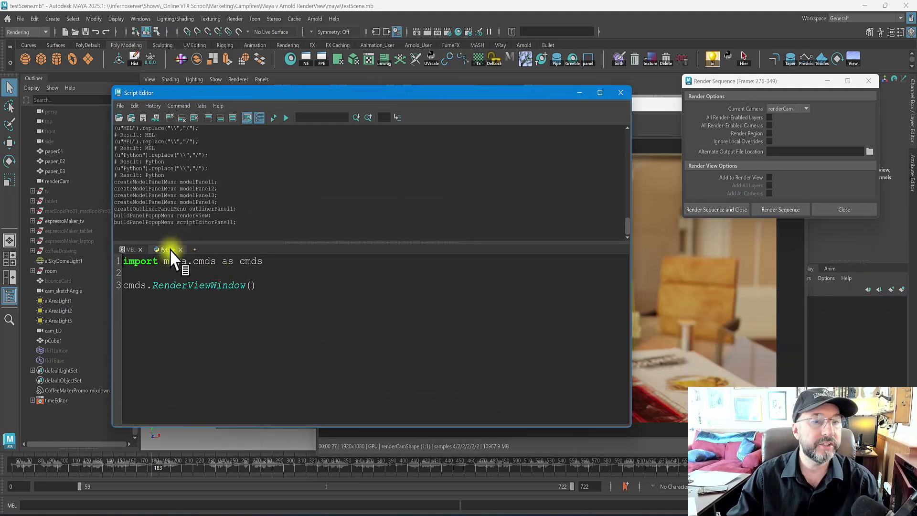
key(ctrl+a)
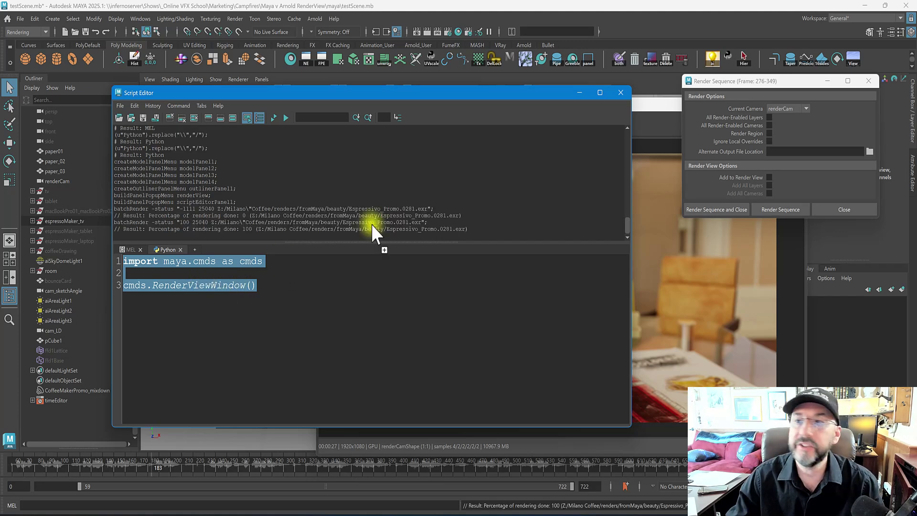
middle_drag(852, 63, 878, 55)
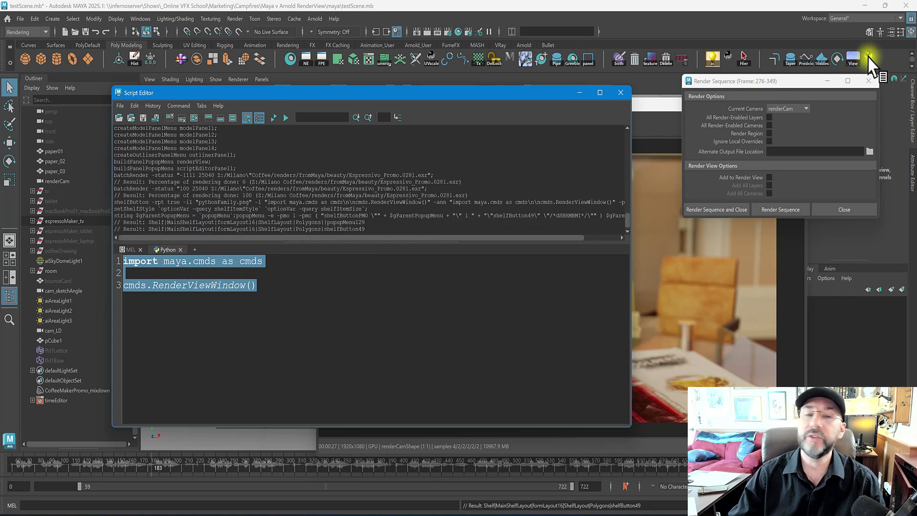
click(620, 92)
click(870, 53)
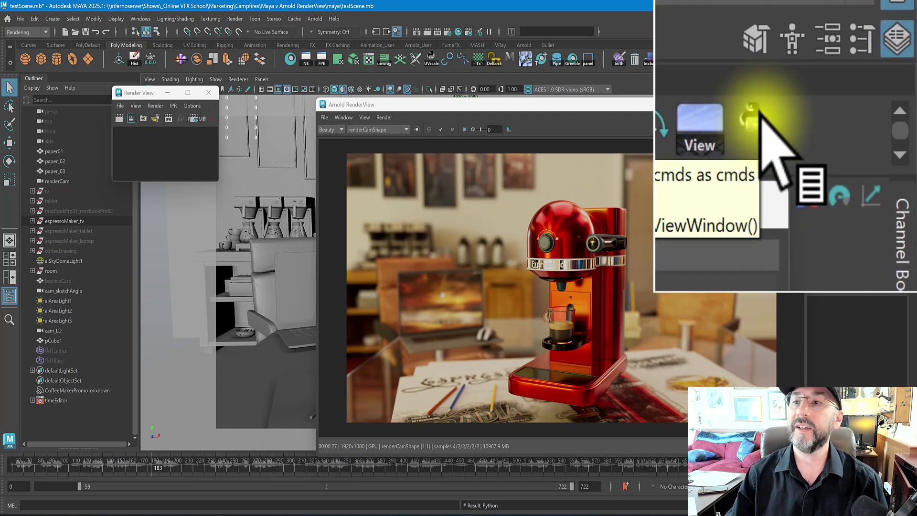
Examine the new Python shelf item's icon and tooltip settings in the Shelf Editor and close the editor
right_click(870, 55)
click(882, 72)
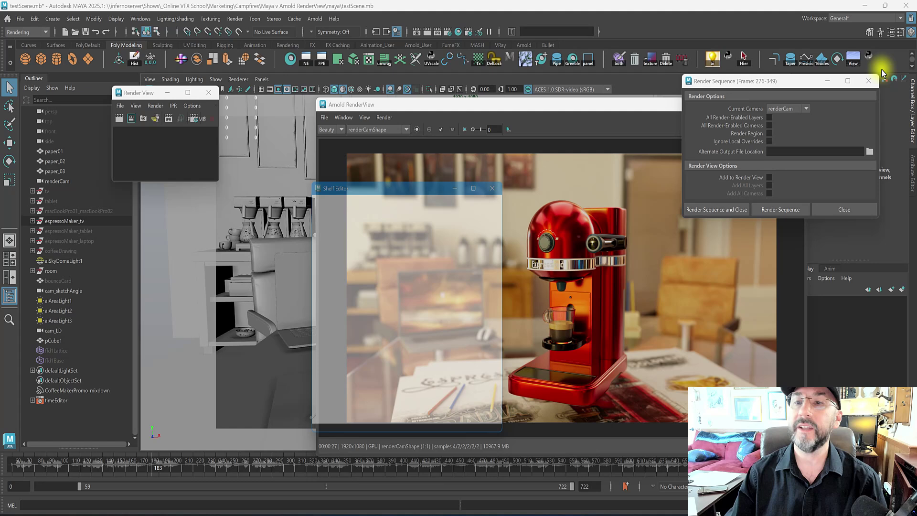
click(319, 202)
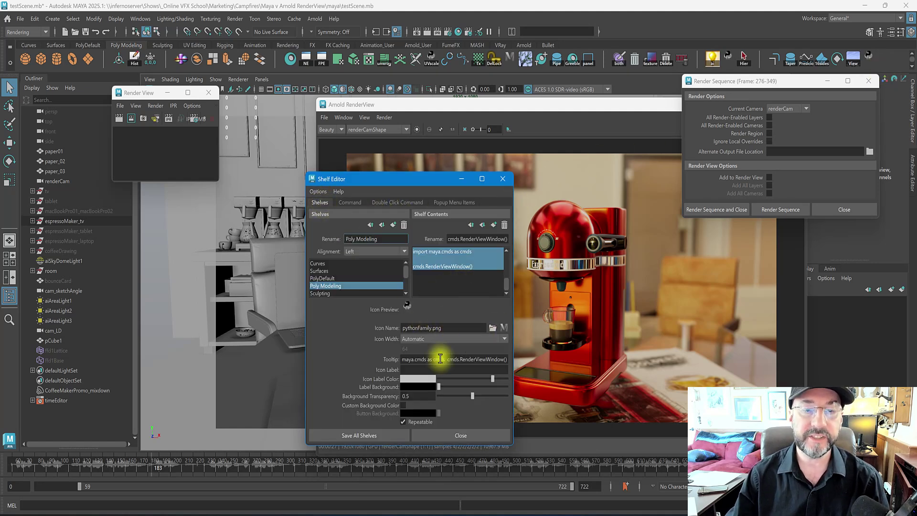
drag(416, 359, 485, 359)
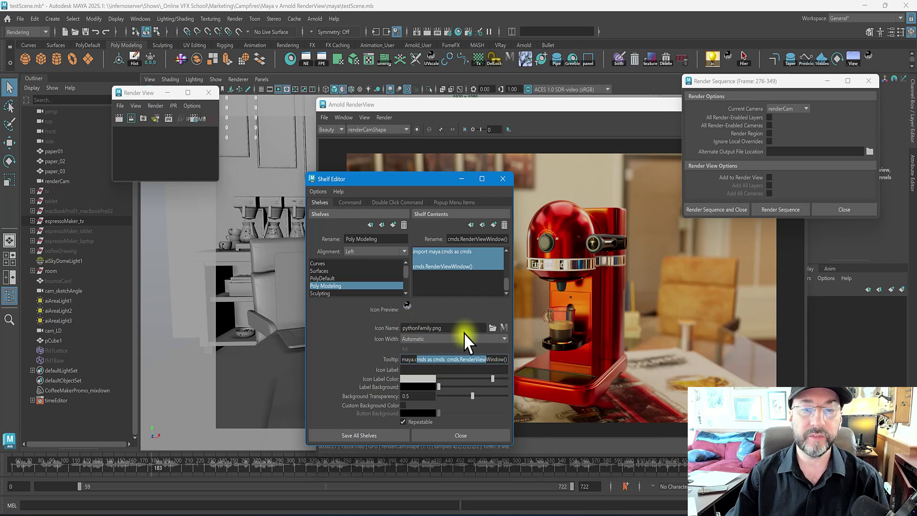
click(502, 178)
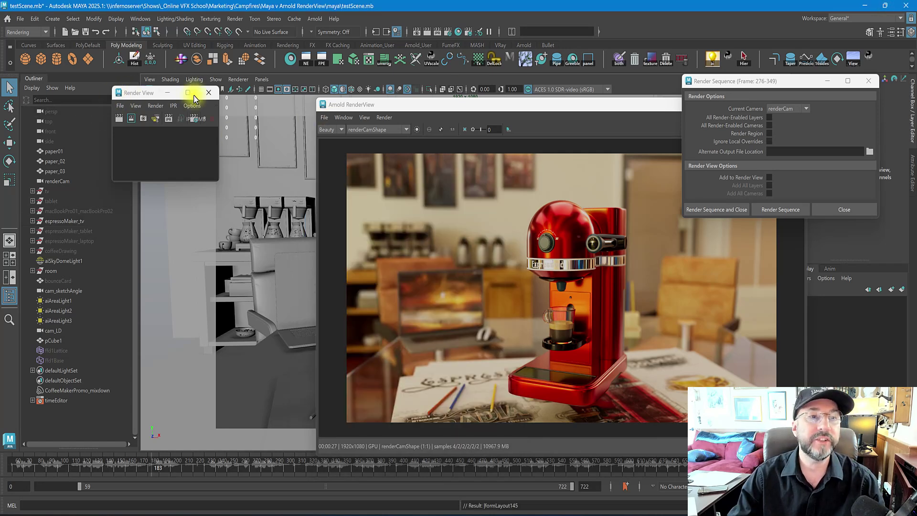
Enlarge the Render View and inspect the frame range in Render Settings, placed beside it
drag(218, 181, 538, 419)
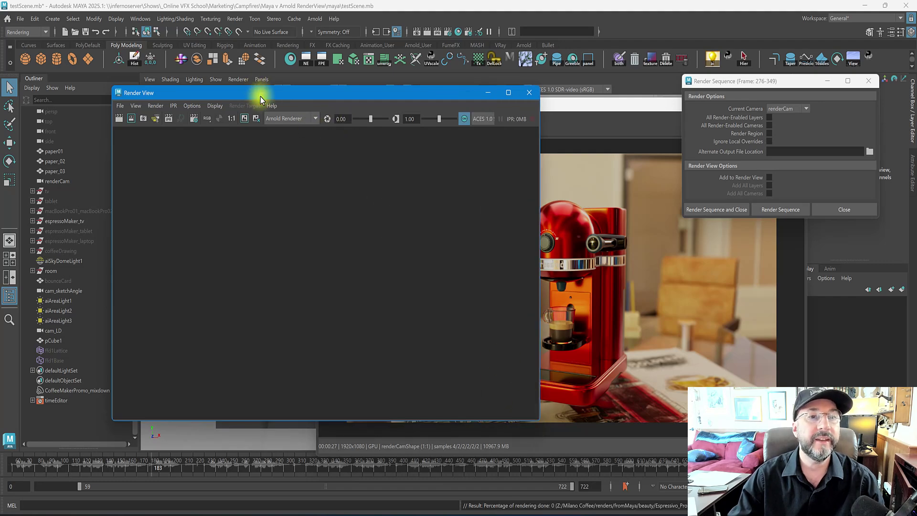
drag(259, 96, 214, 90)
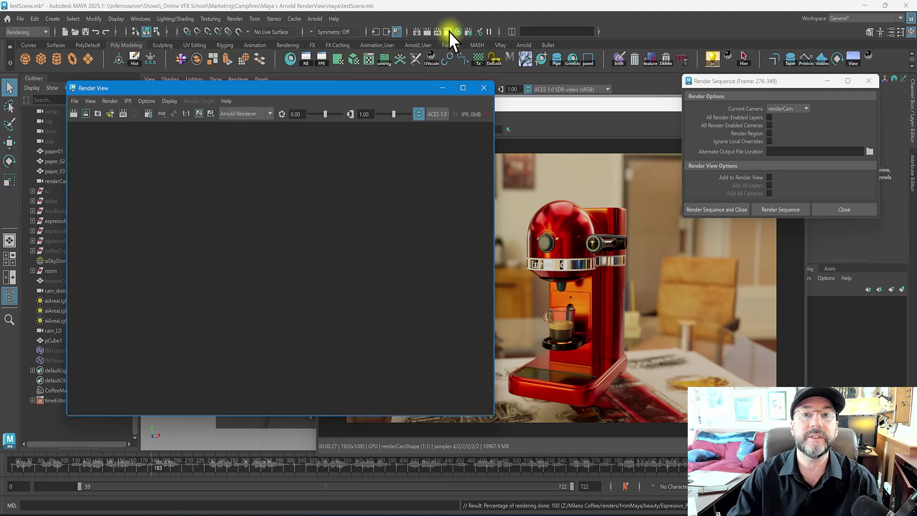
click(447, 32)
click(128, 143)
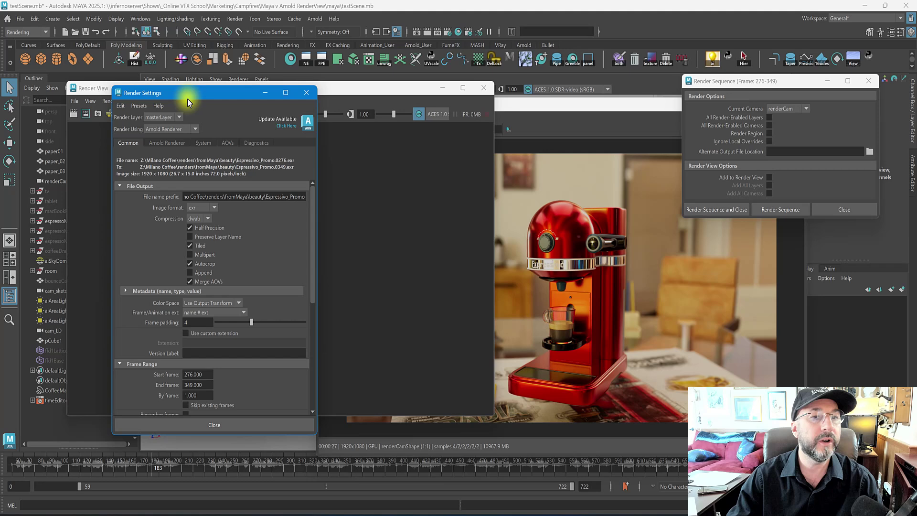
drag(187, 99, 588, 133)
scroll(617, 392, down, 2)
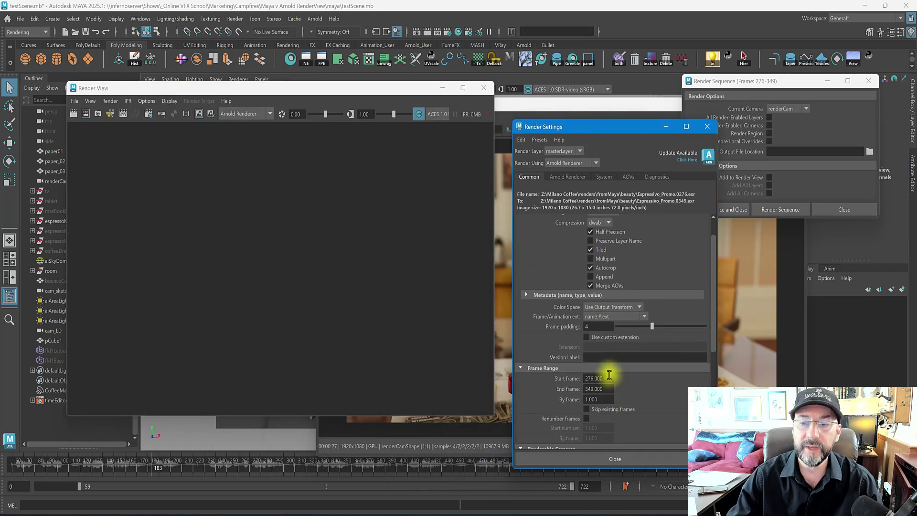
click(599, 378)
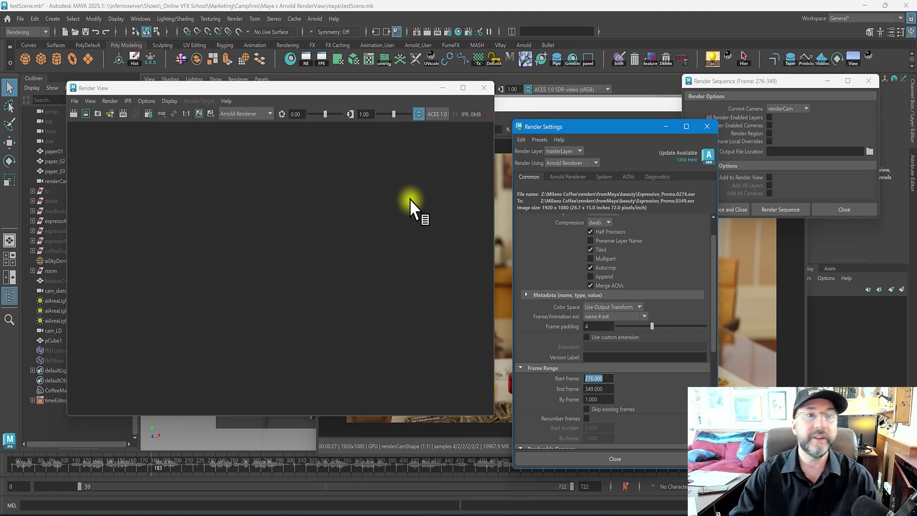
Close and reopen the Render View, enlarge it and render the current frame from it
click(484, 87)
drag(773, 81, 798, 114)
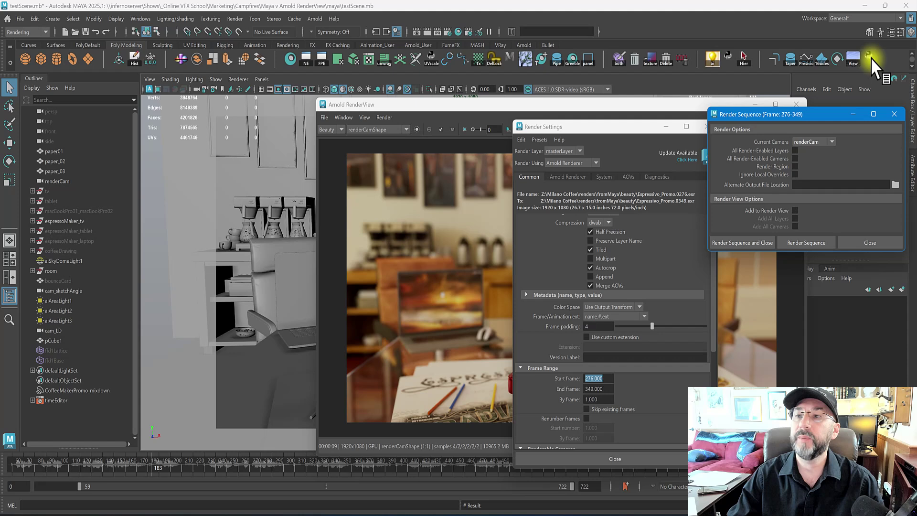
click(855, 55)
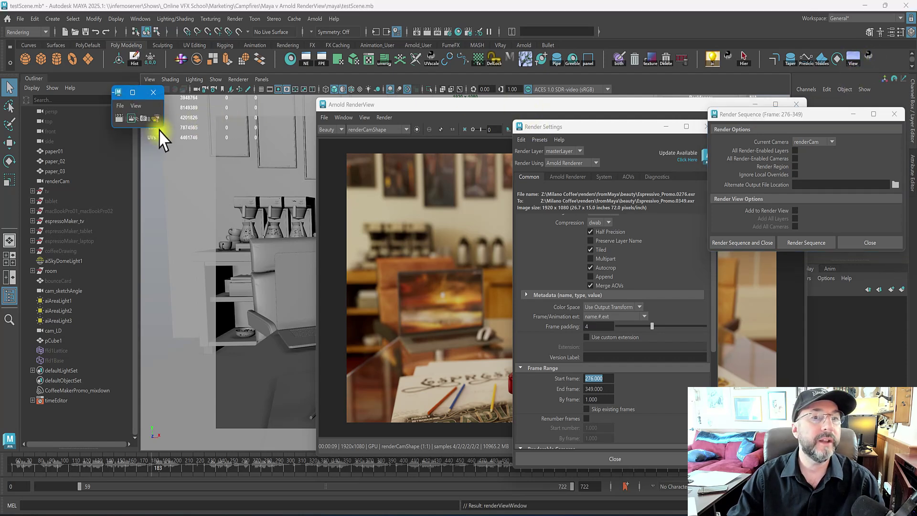
drag(163, 129, 458, 376)
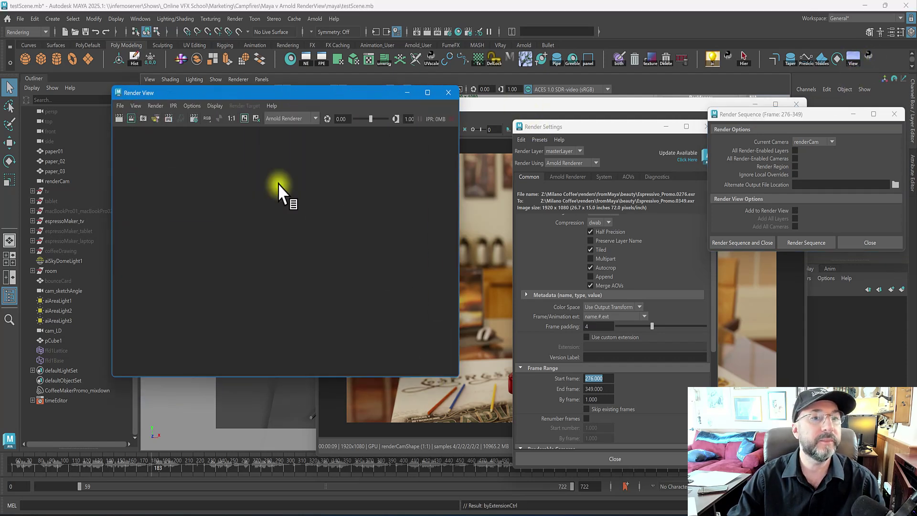
click(119, 119)
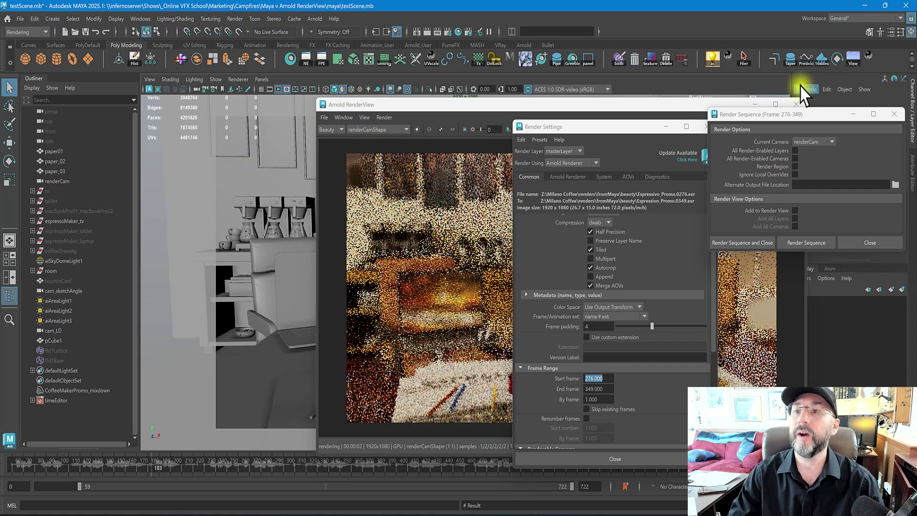
Reopen the Render View with the View shelf shortcut and close it again
click(852, 58)
click(153, 93)
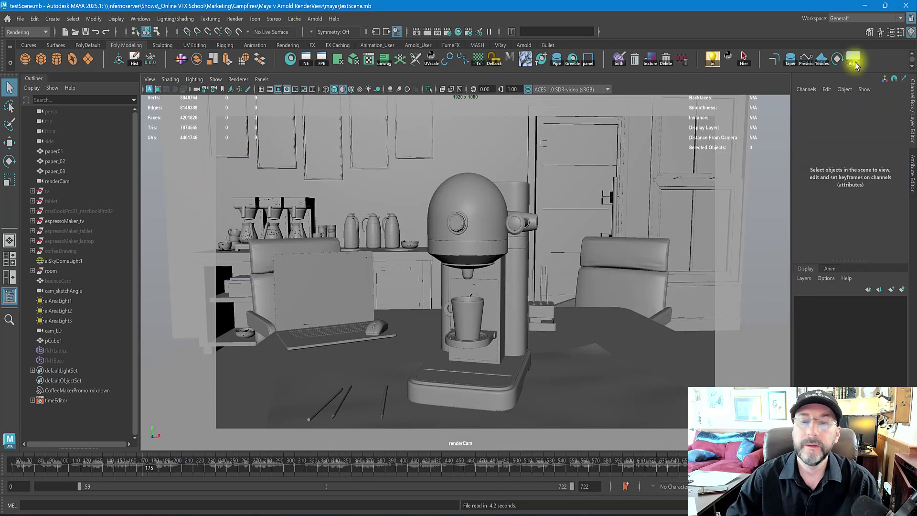
Open the Render View from its shelf shortcut, enlarge it and place it beside the coffee maker in the viewport
click(855, 65)
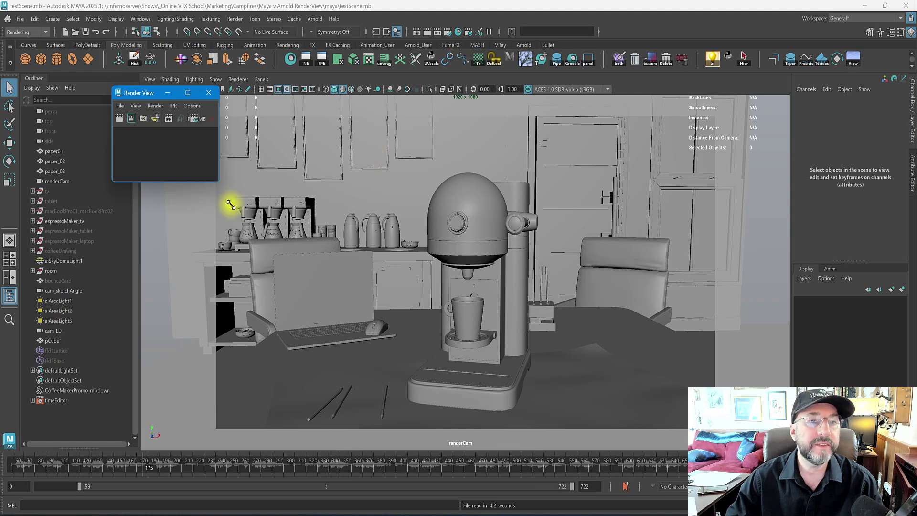
drag(217, 185, 409, 372)
drag(281, 93, 235, 83)
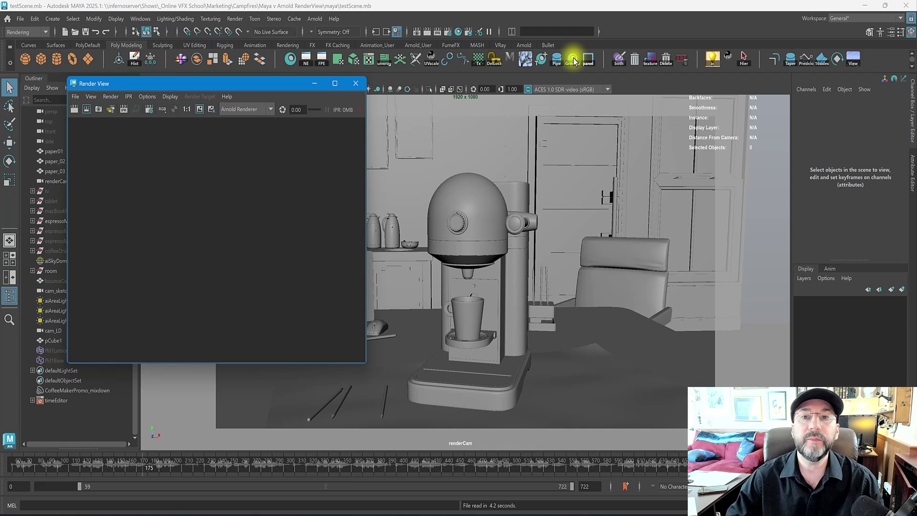
Set both the start frame and end frame to 275 in Render Settings and close the settings
click(446, 32)
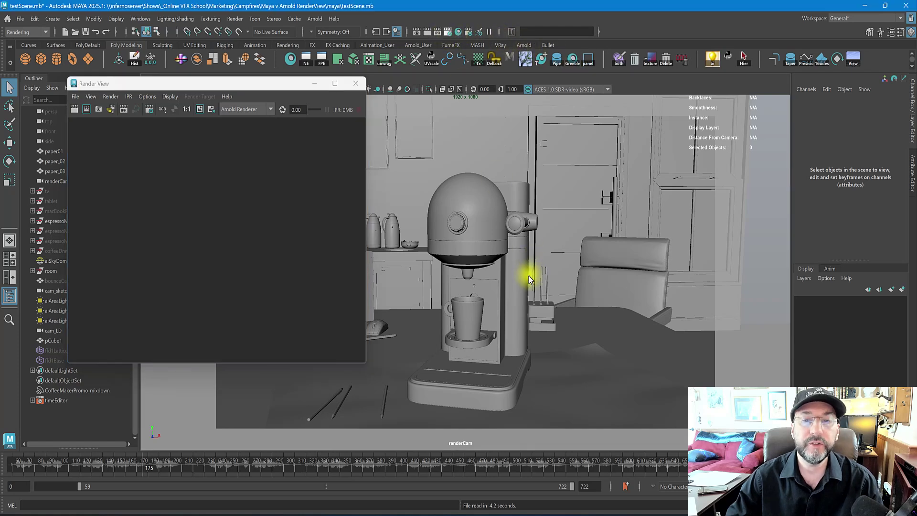
double_click(190, 374)
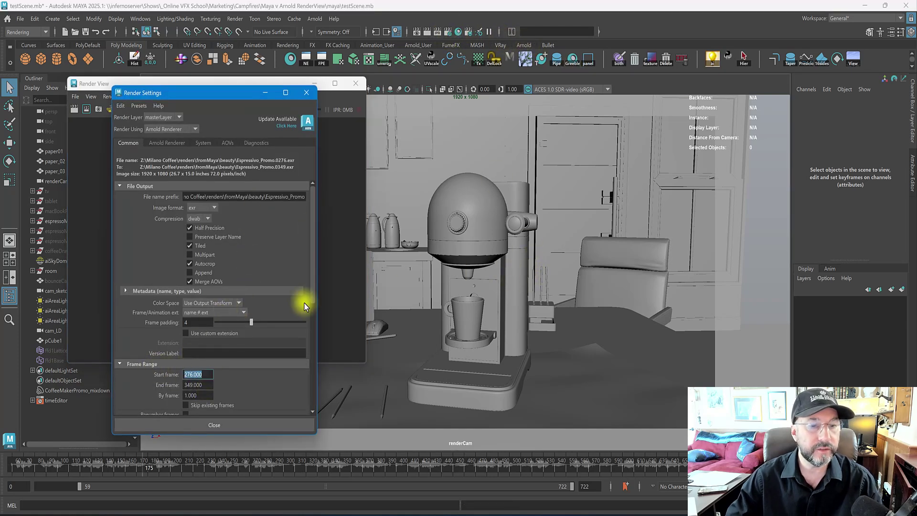
text(275)
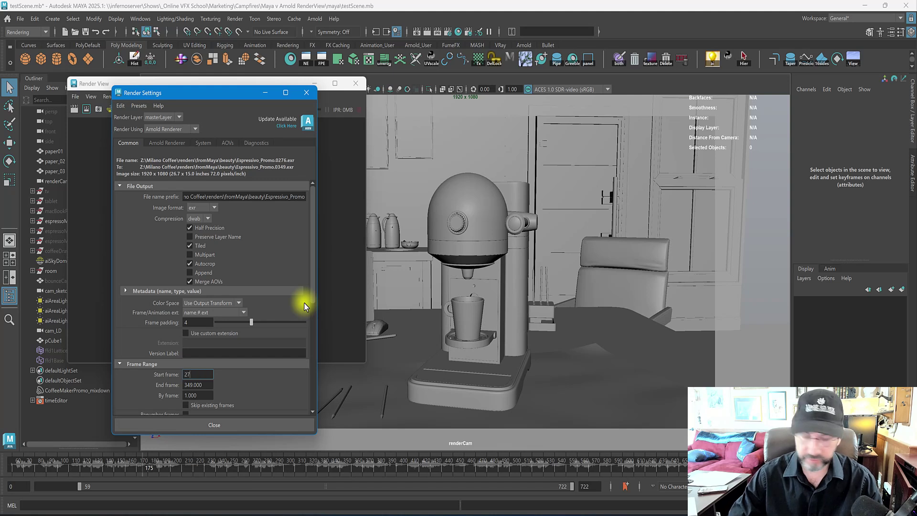
key(Tab)
text(2)
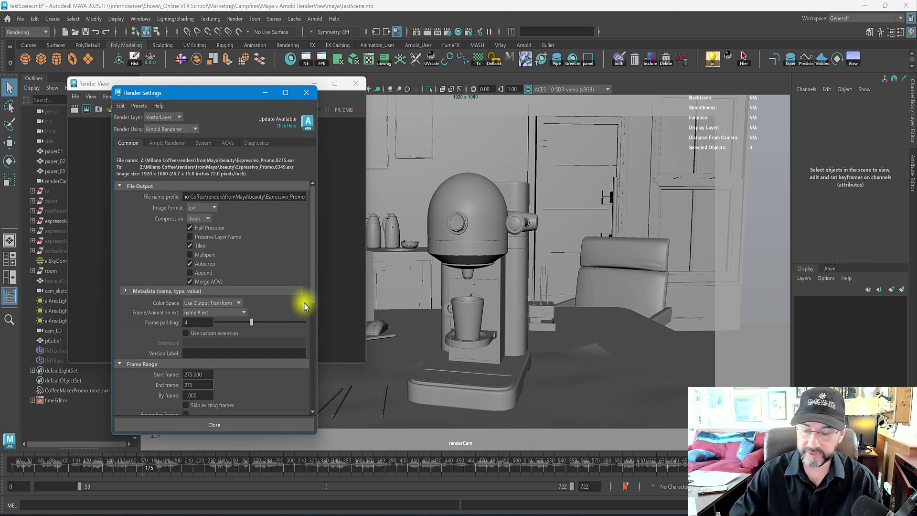
text(75)
key(Return)
click(306, 92)
Start a sequence render from the Render View, abort it and start the sequence render again
click(110, 109)
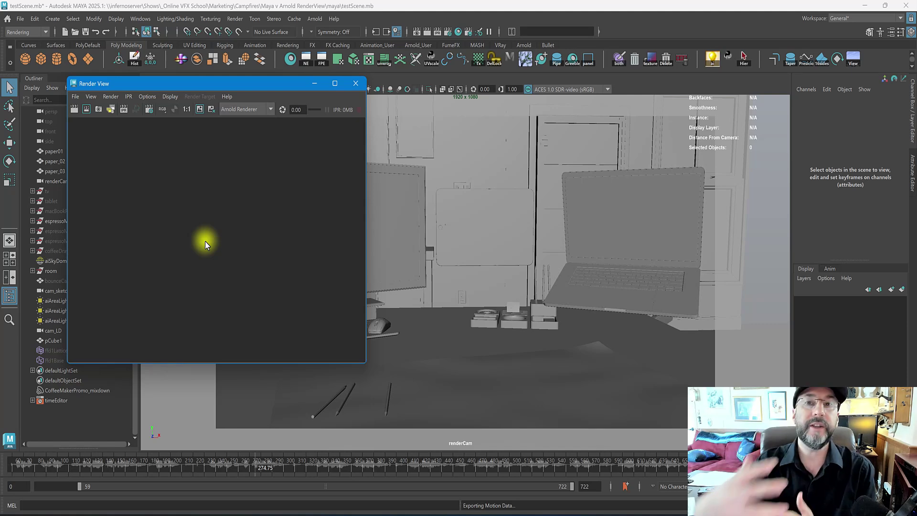
key(Escape)
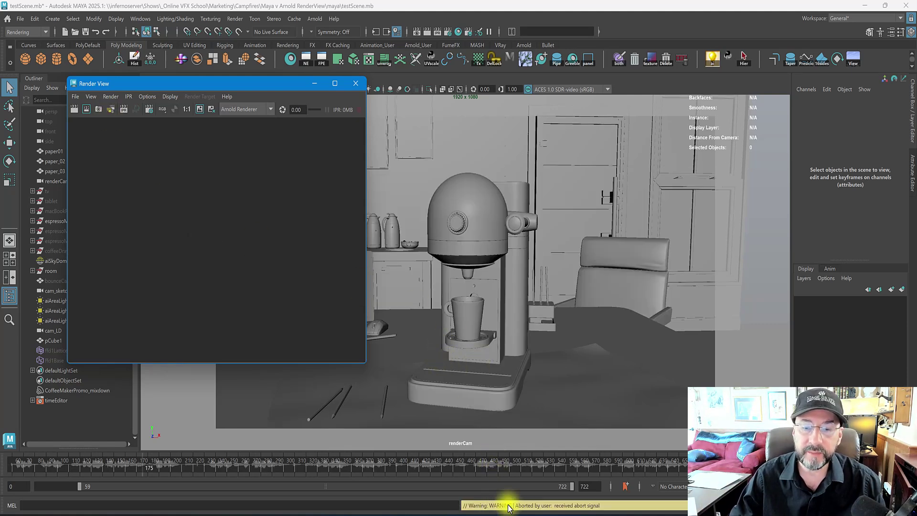
click(111, 109)
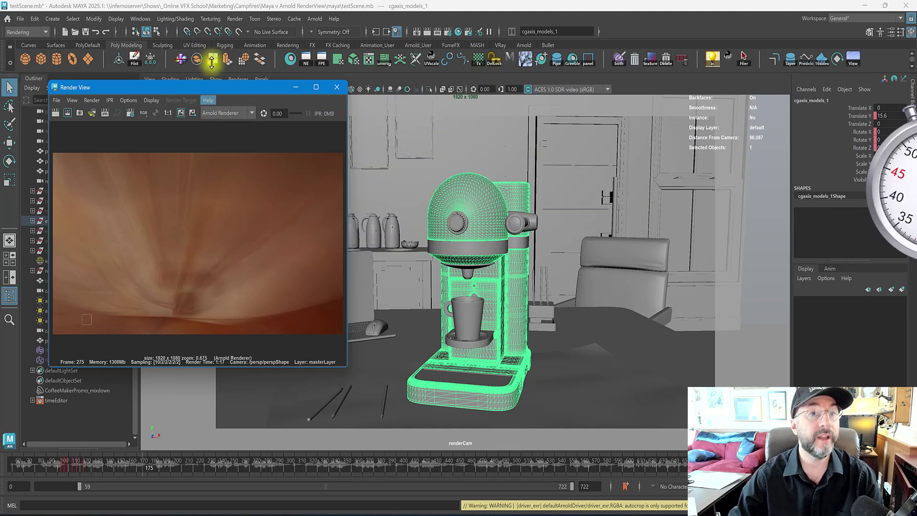
Set the current camera to renderCam in the Render Sequence options and render the sequence again from the Render View
click(234, 19)
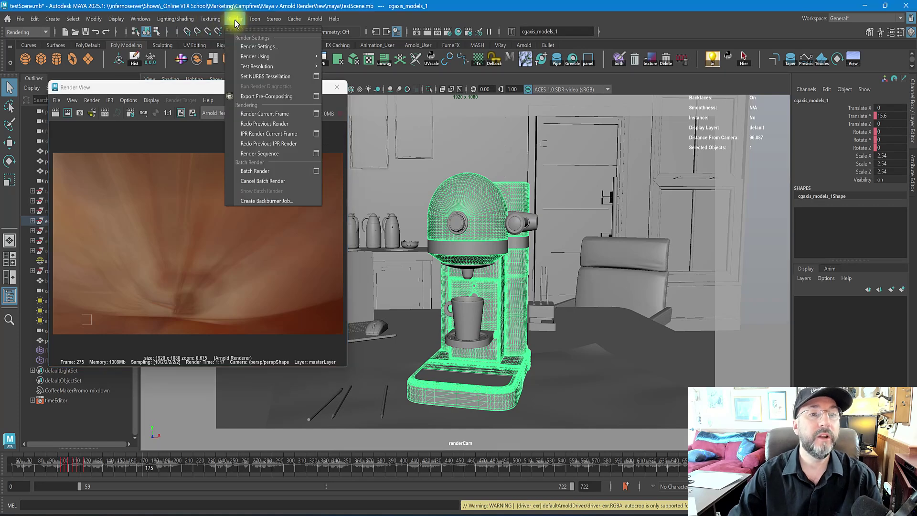
click(317, 153)
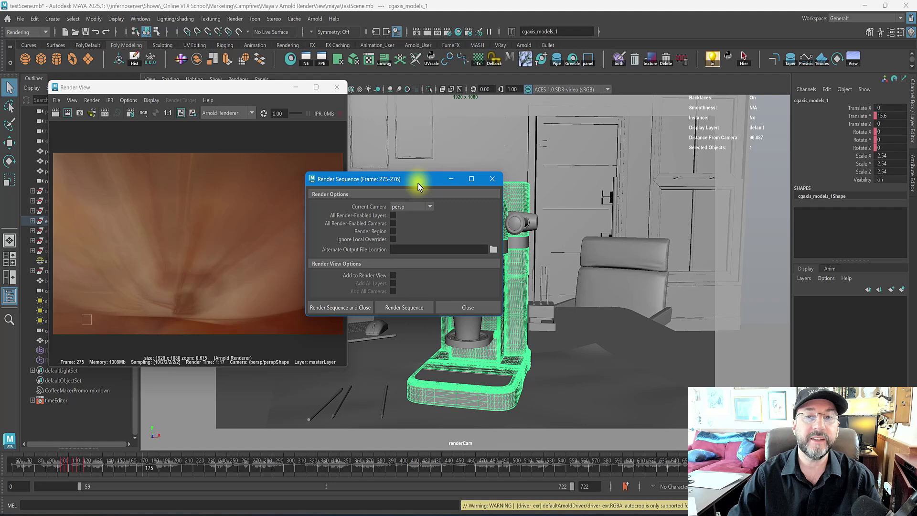
drag(416, 173, 648, 145)
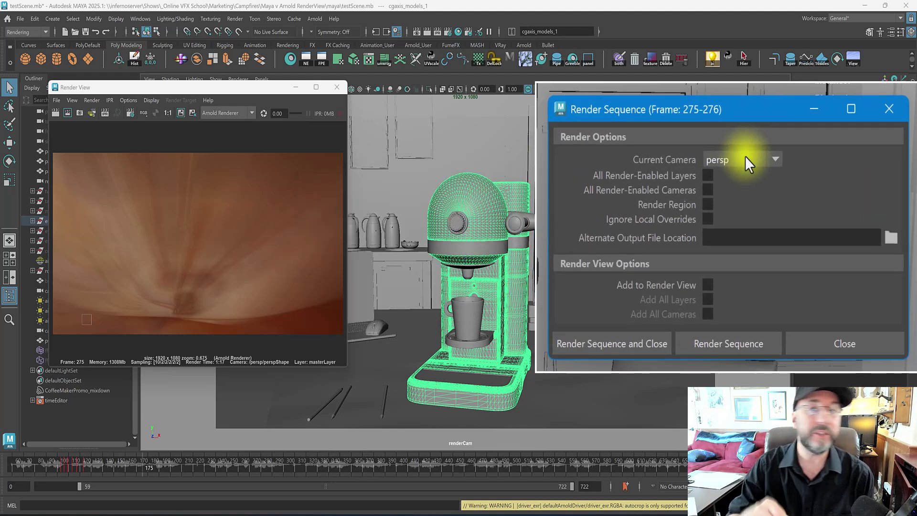
click(745, 156)
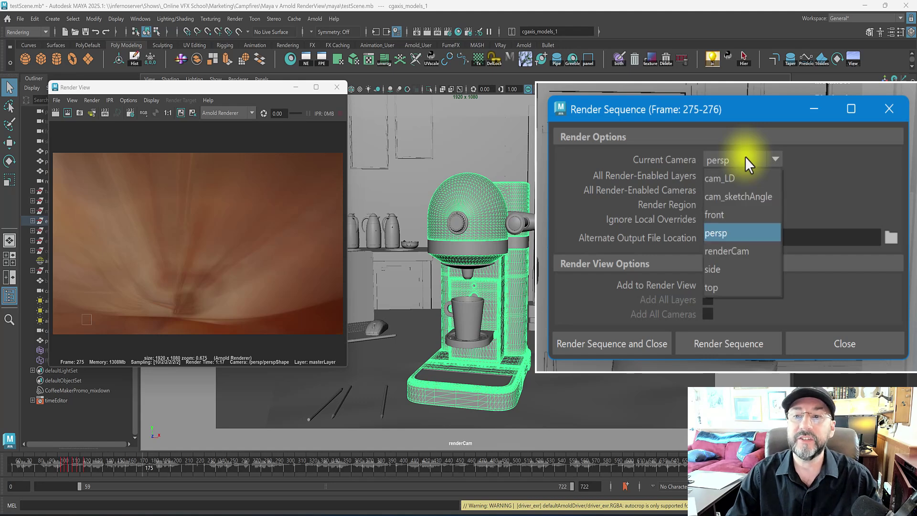
click(824, 203)
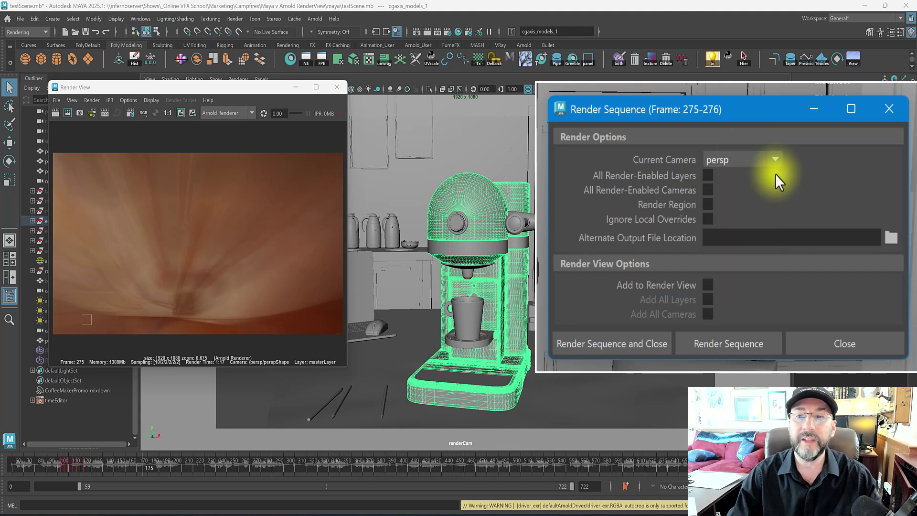
click(741, 163)
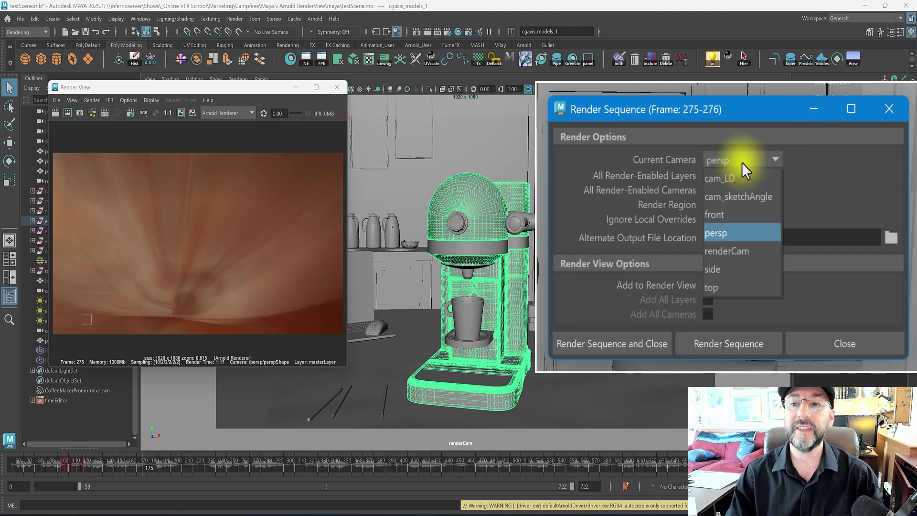
click(728, 252)
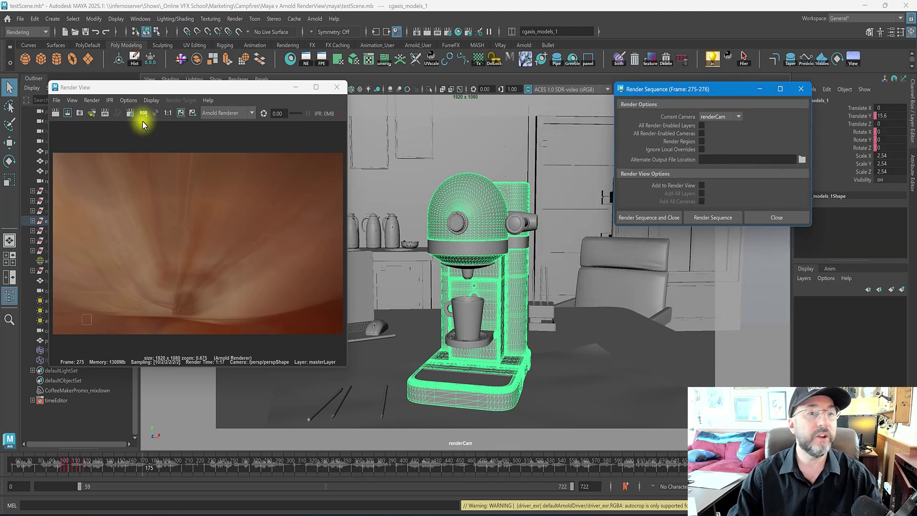
click(92, 113)
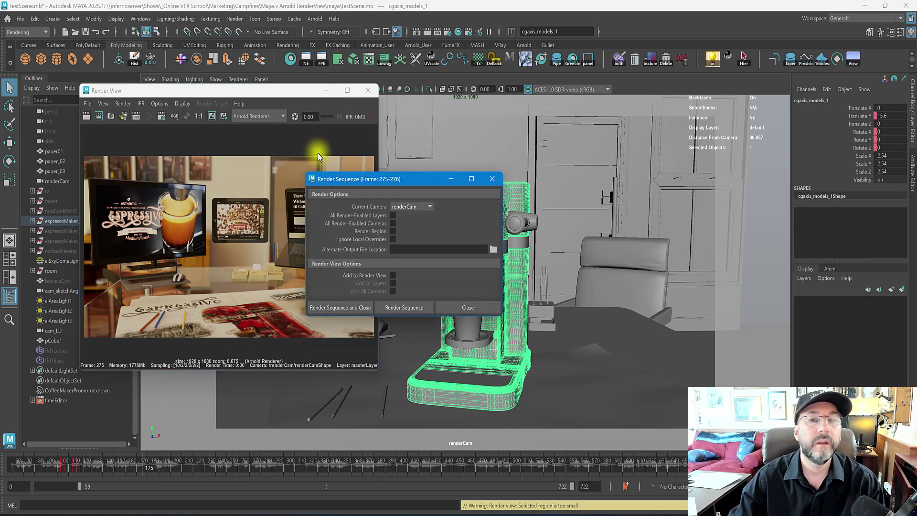
Compare the camera choices in the Render Sequence options with the renderable camera in Render Settings
drag(377, 179, 509, 114)
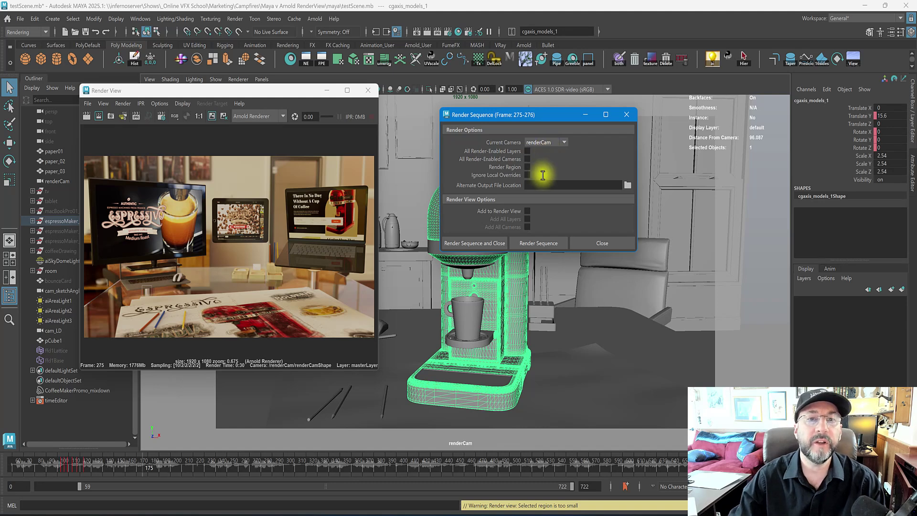
click(540, 142)
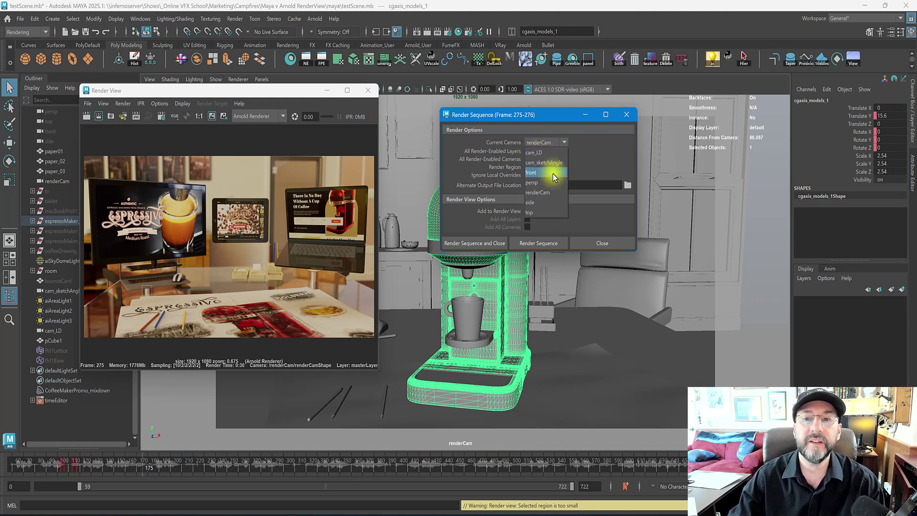
click(581, 161)
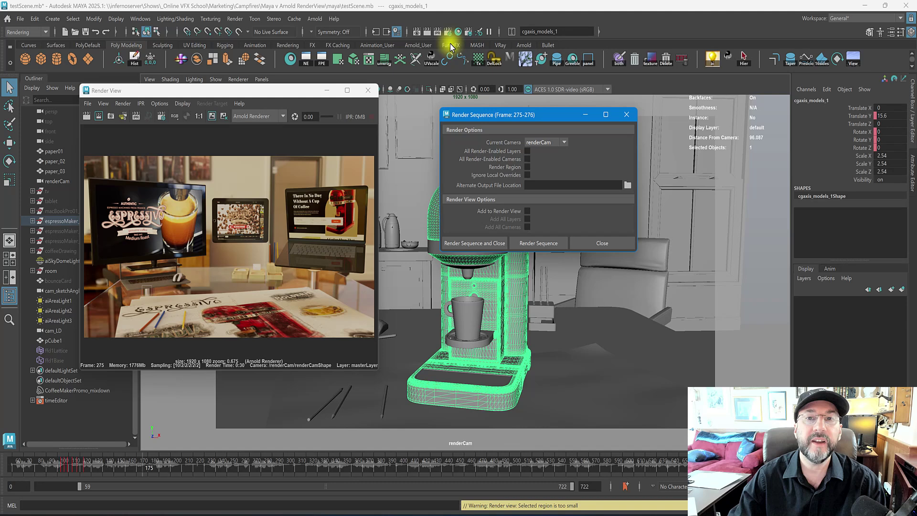
click(448, 32)
scroll(237, 293, down, 5)
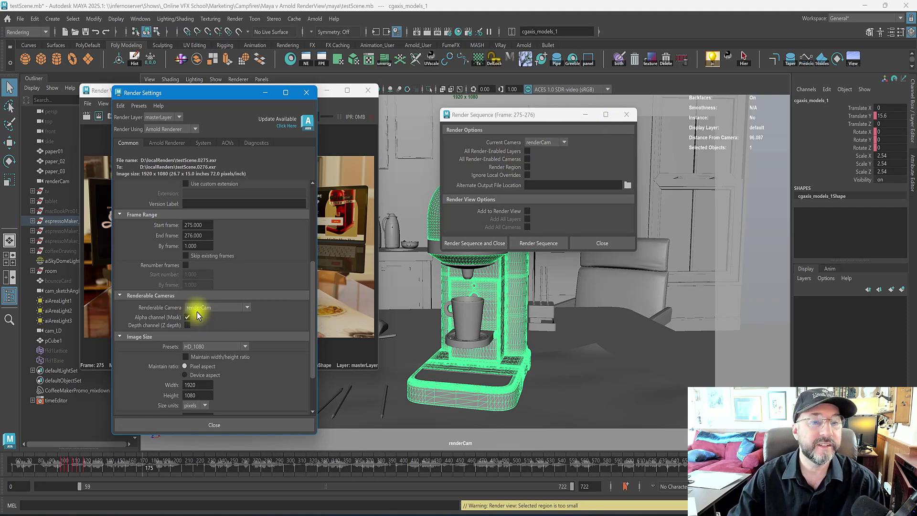
Switch the Render Sequence camera to persp and back to renderCam, and close Render Settings
click(544, 142)
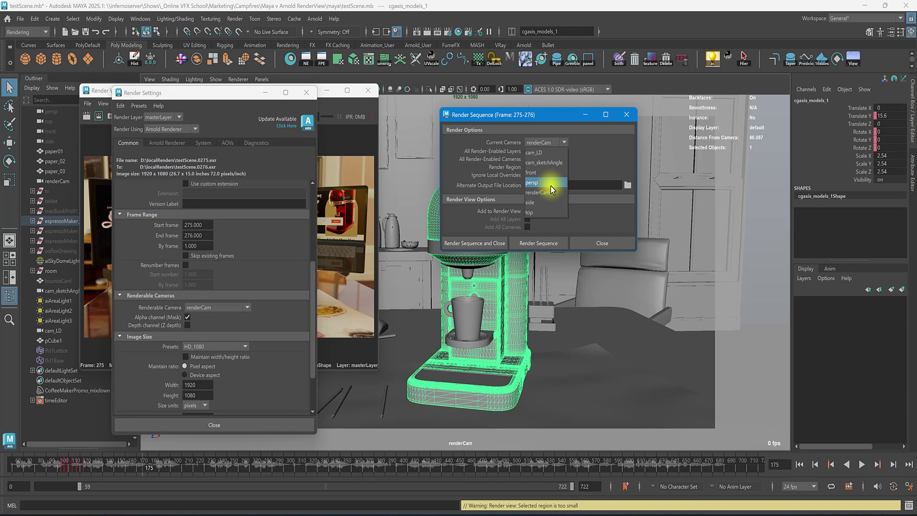
click(550, 185)
click(551, 143)
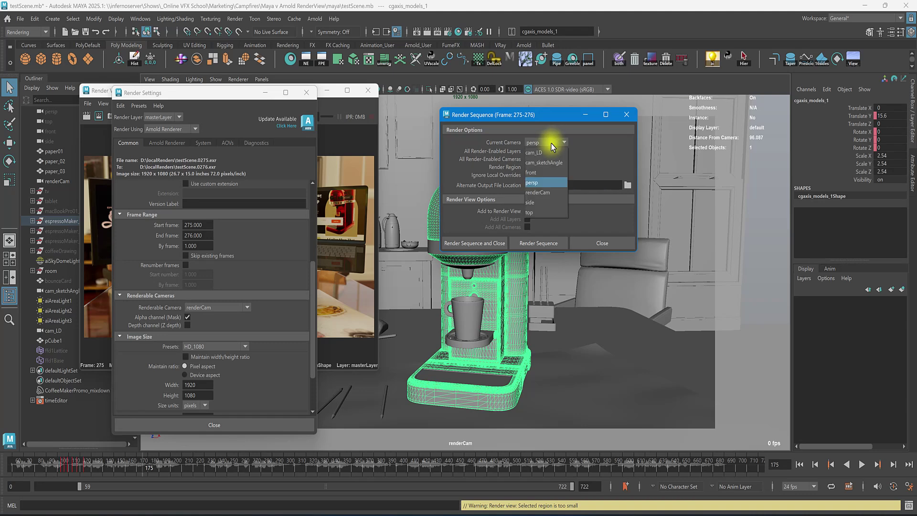
click(538, 193)
click(306, 92)
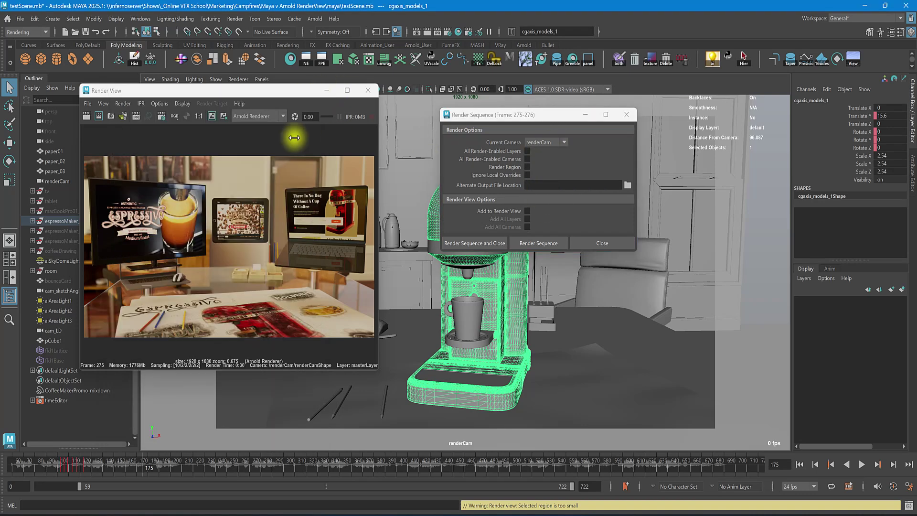
Render the current frame in the Arnold RenderView, placing it beside the Render View with the whole image in view
click(417, 33)
drag(153, 91, 513, 153)
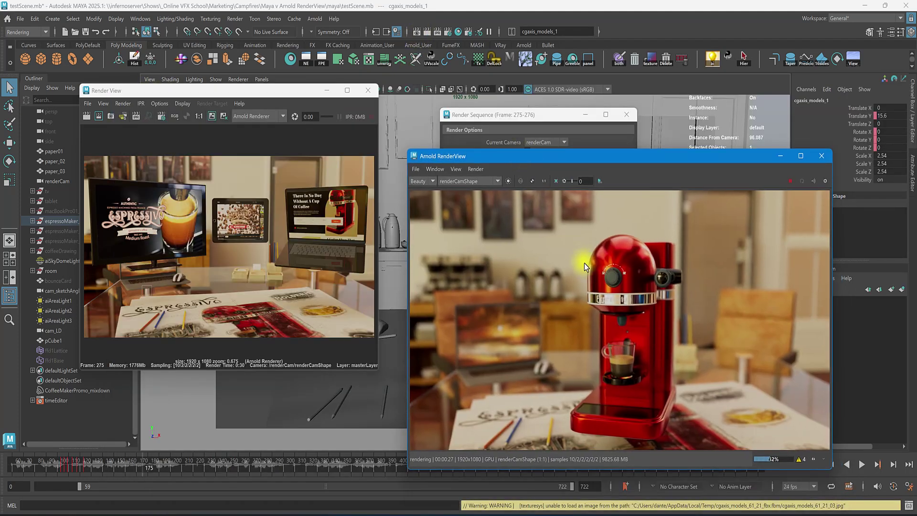
scroll(587, 266, down, 2)
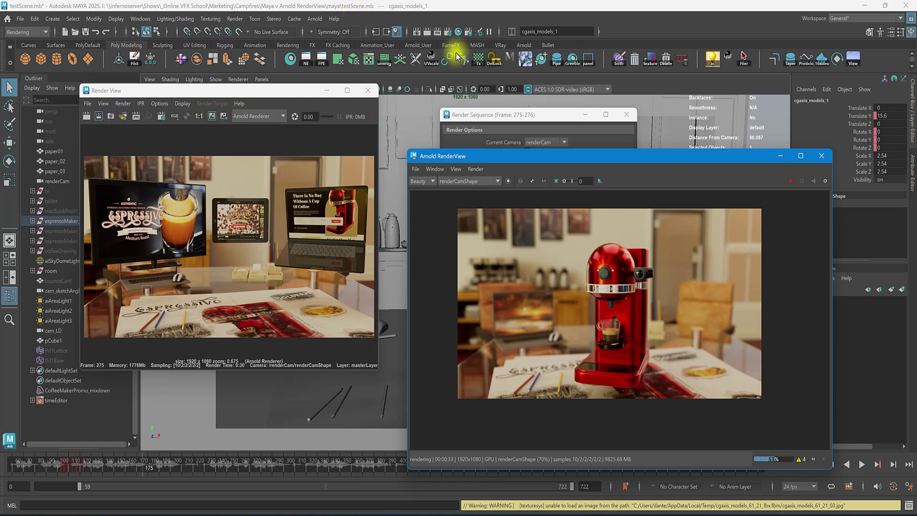
Move the Render Sequence options clear of the Arnold RenderView and review the frame range and renderable camera in Render Settings
drag(534, 115, 506, 105)
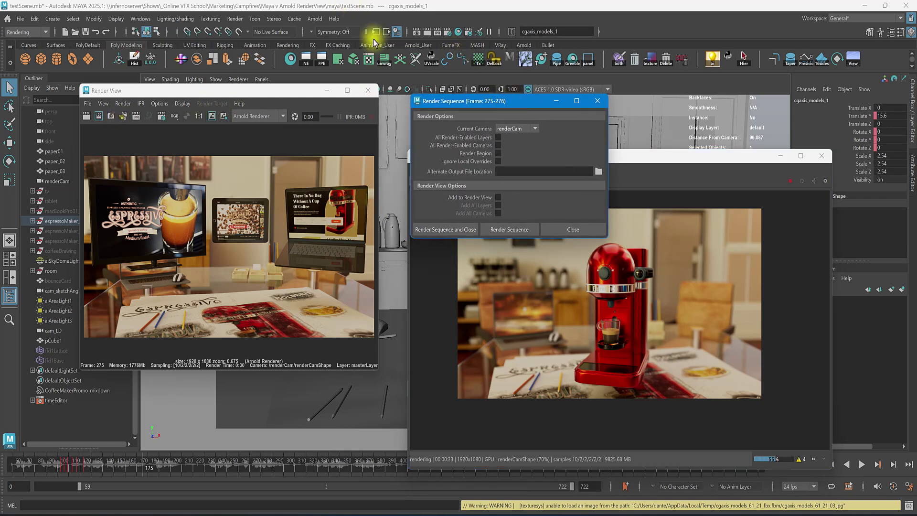
click(448, 31)
scroll(191, 332, down, 2)
scroll(207, 235, up, 3)
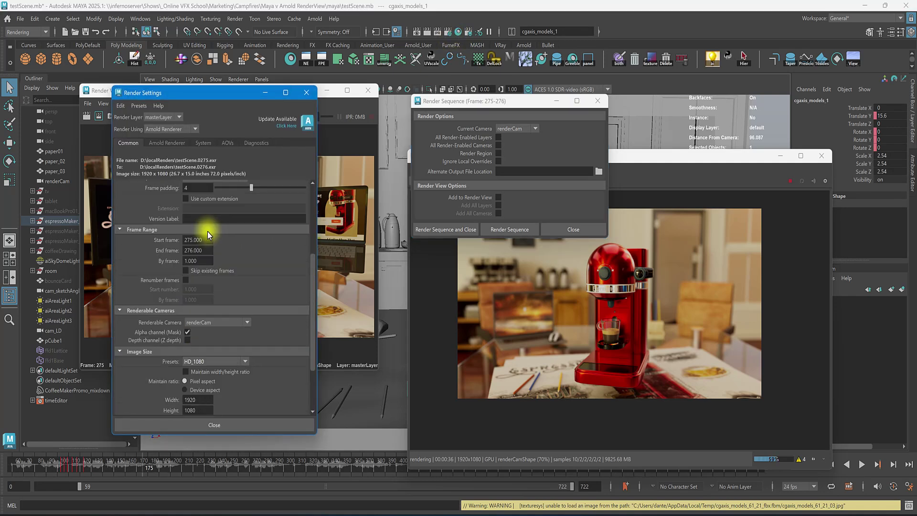
click(306, 92)
Reposition the Arnold RenderView and bring both render windows to the front for a side-by-side comparison
drag(638, 155, 622, 137)
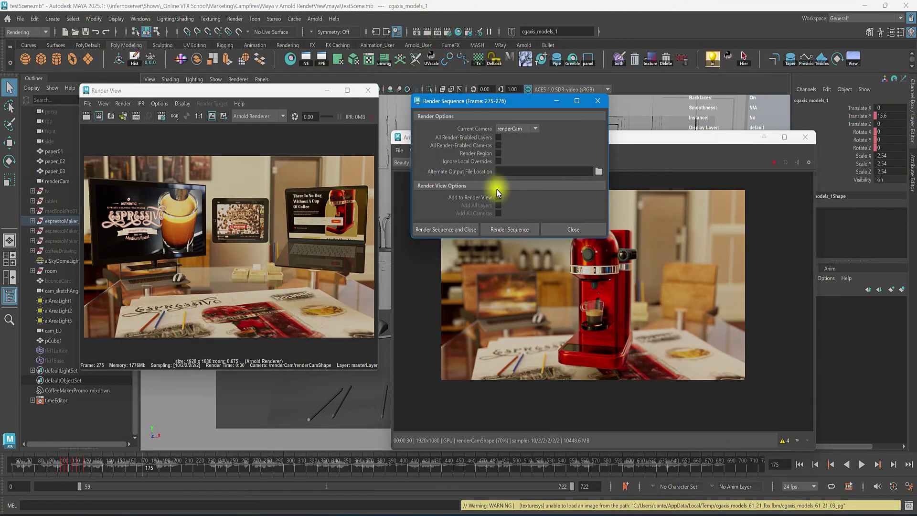
click(523, 283)
click(125, 127)
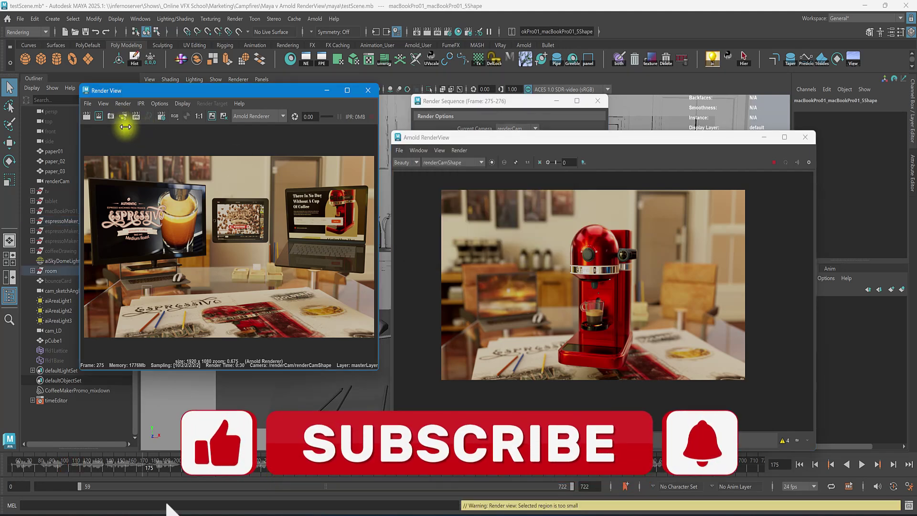